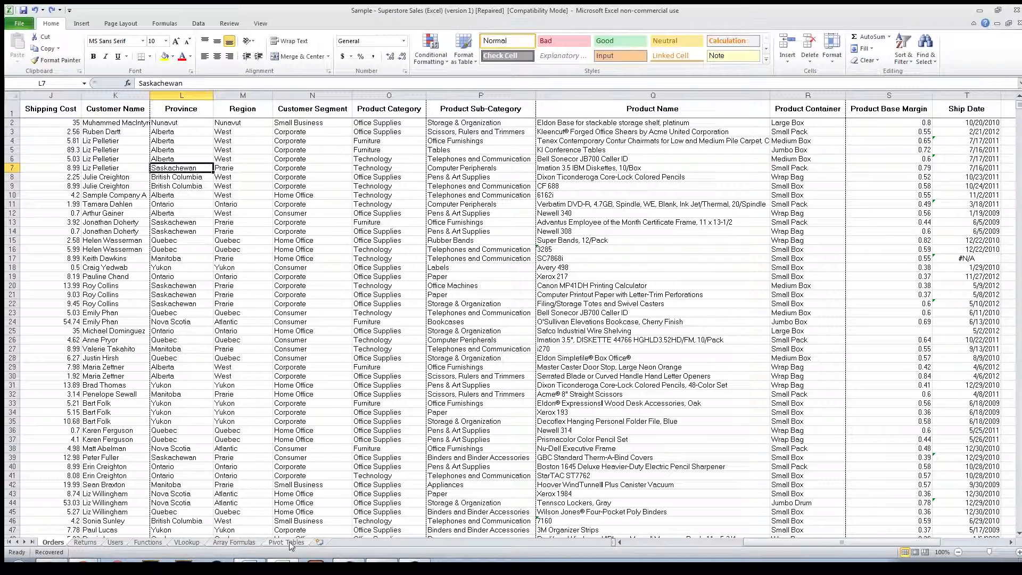
Step: Insert a PivotTable at cell C6 of the Pivot Tables sheet, using Orders range A1:T8400 as its source
{"action": "left_click", "coordinate": [103, 150]}
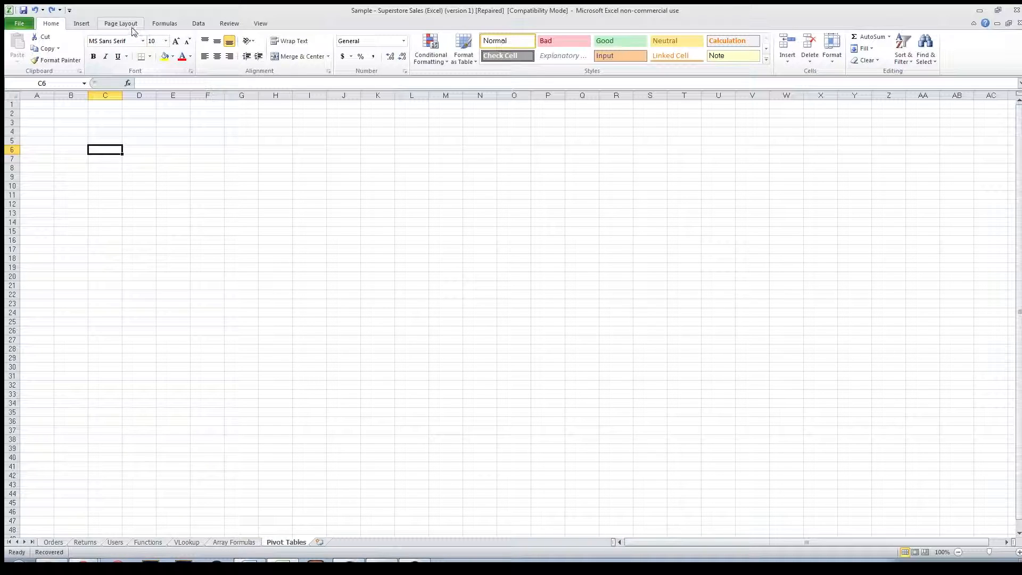
{"action": "left_click", "coordinate": [83, 25]}
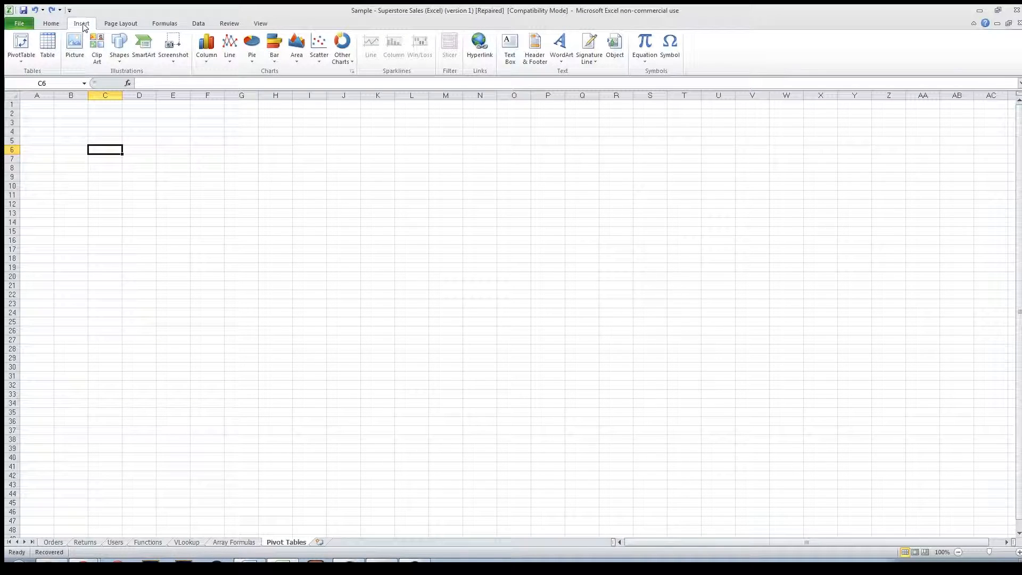
{"action": "left_click", "coordinate": [30, 57]}
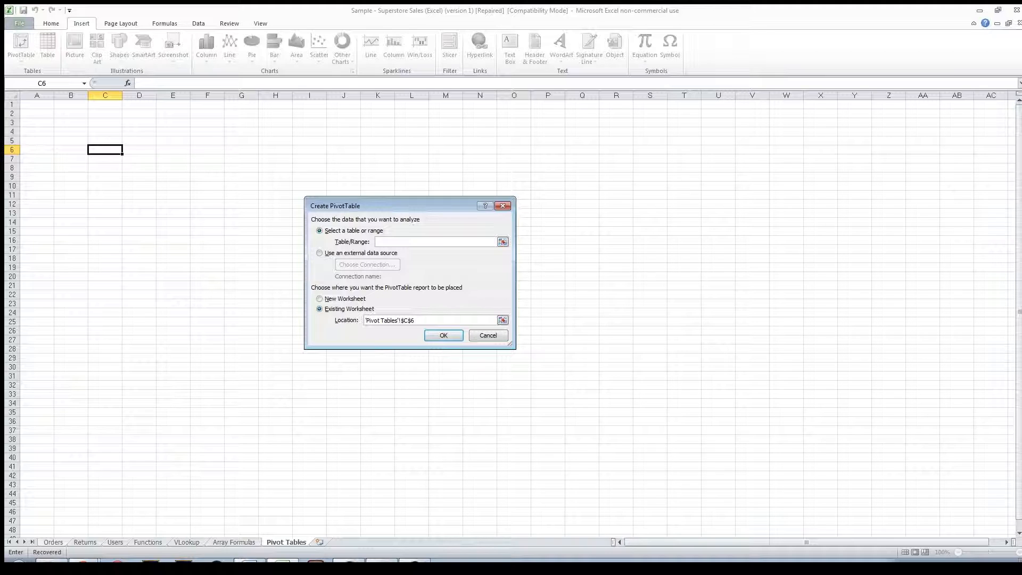
{"action": "left_click", "coordinate": [53, 542]}
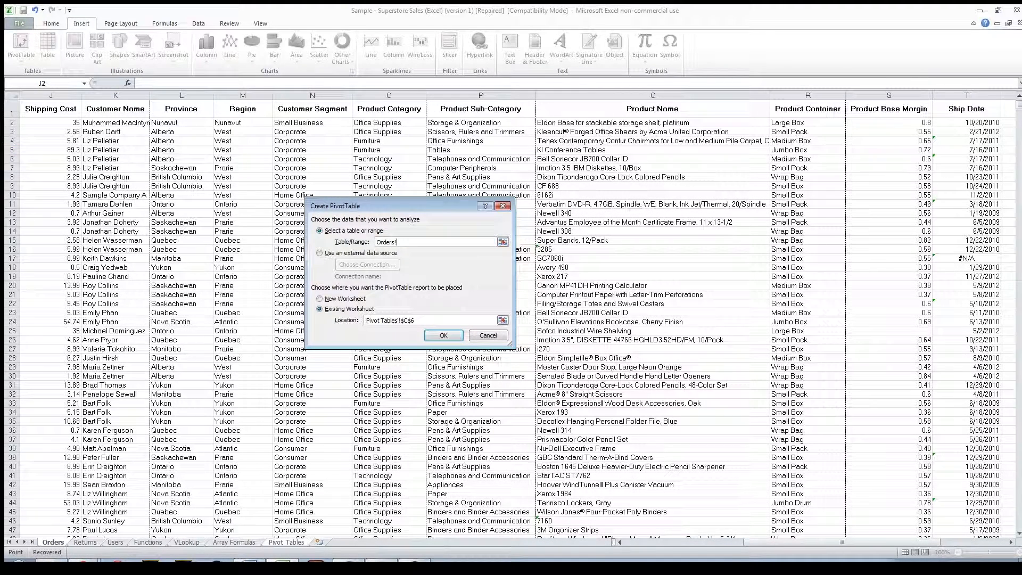
{"action": "left_click", "coordinate": [50, 108]}
{"action": "left_click_drag", "start_coordinate": [841, 542], "coordinate": [727, 542]}
{"action": "left_click", "coordinate": [36, 109]}
{"action": "key", "text": "ctrl+shift+Right"}
{"action": "key", "text": "ctrl+shift+Down"}
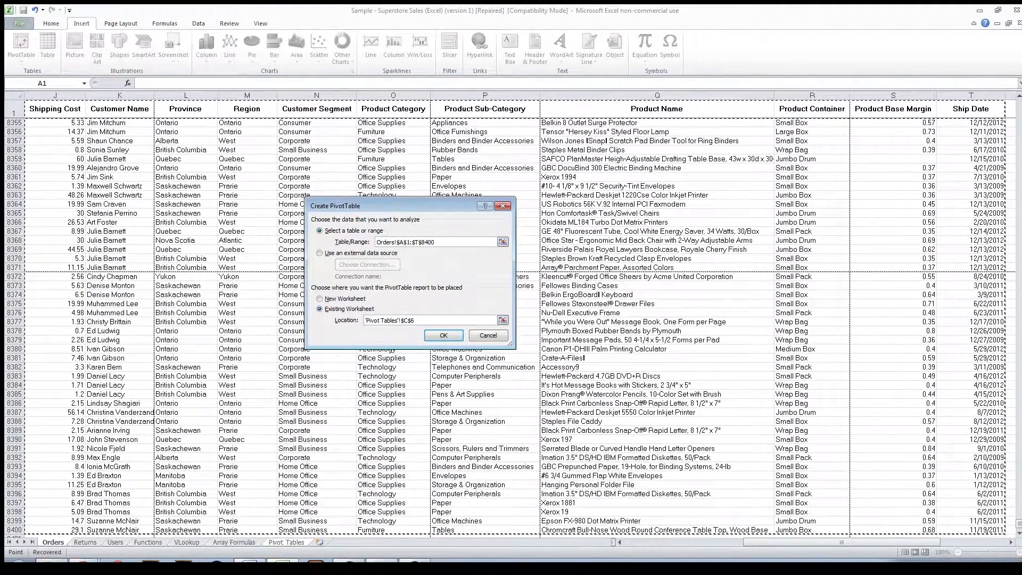
{"action": "key", "text": "Return"}
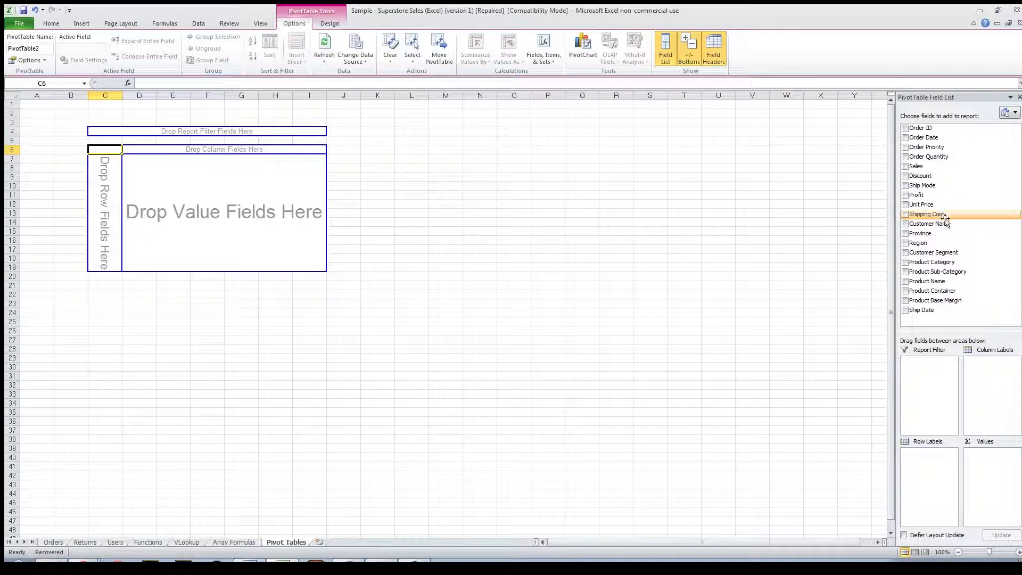
Step: Add Province as the PivotTable's report filter and check its list of provinces
{"action": "left_click_drag", "start_coordinate": [939, 235], "coordinate": [929, 365]}
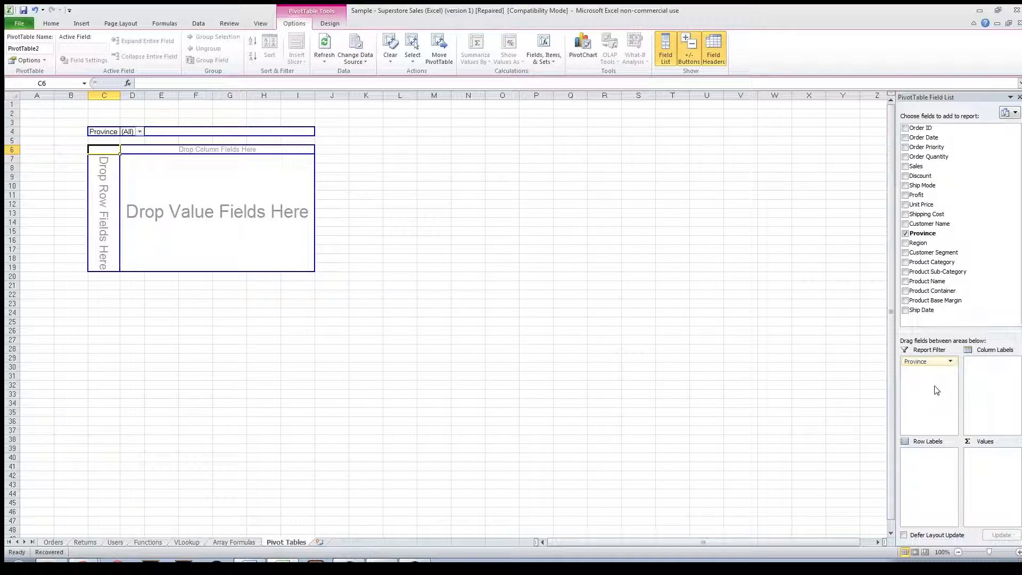
{"action": "left_click", "coordinate": [139, 131]}
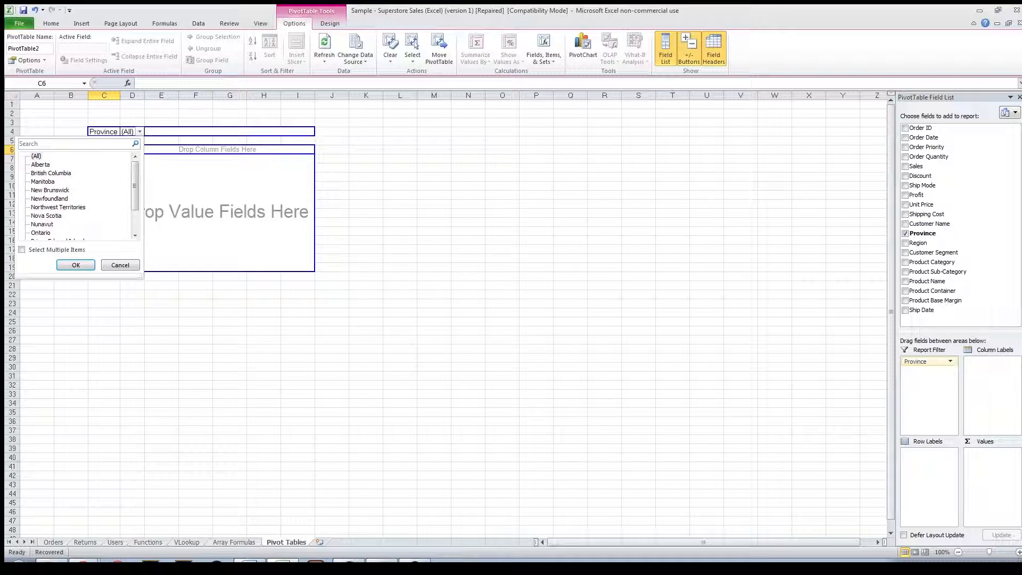
{"action": "left_click", "coordinate": [140, 132]}
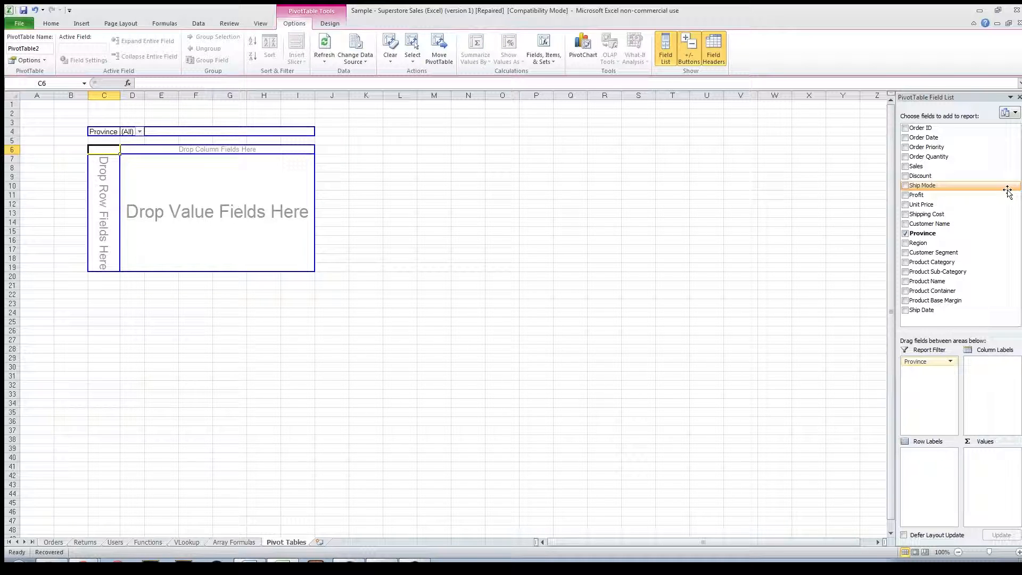
Step: Set Ship Mode as the PivotTable's row labels and Profit as its summed values
{"action": "left_click_drag", "start_coordinate": [916, 195], "coordinate": [924, 474]}
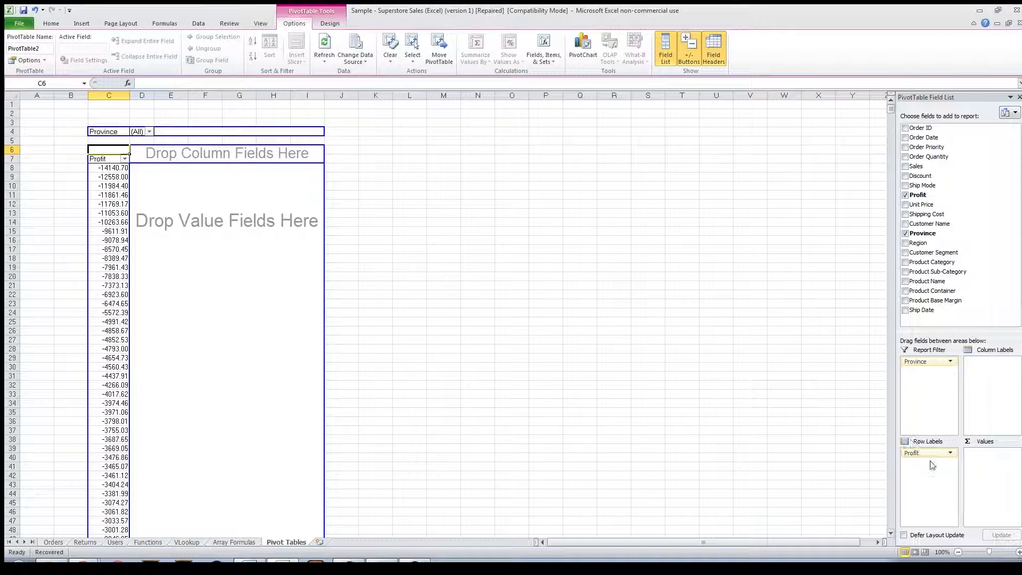
{"action": "left_click_drag", "start_coordinate": [927, 453], "coordinate": [971, 250]}
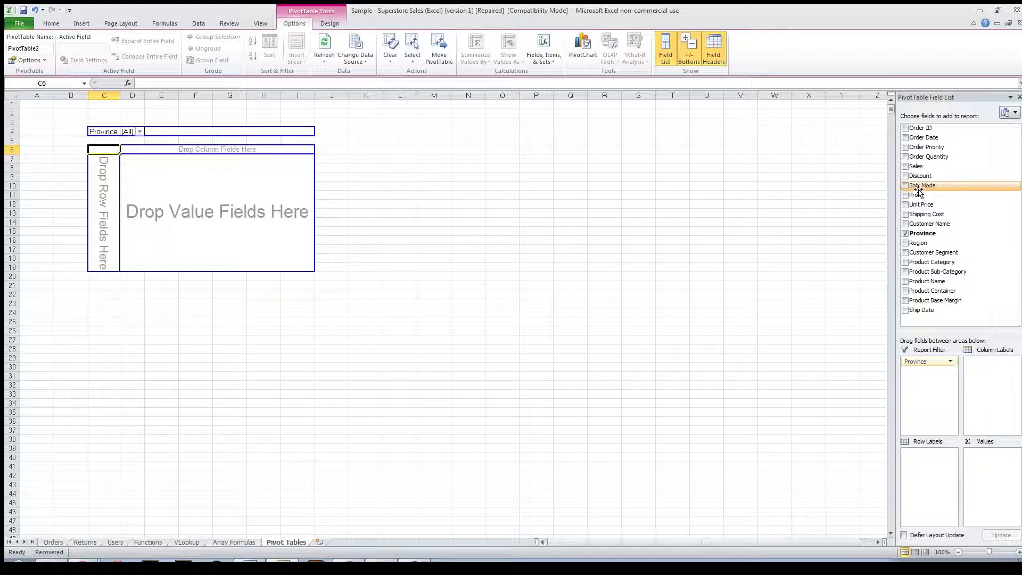
{"action": "left_click_drag", "start_coordinate": [919, 190], "coordinate": [924, 482]}
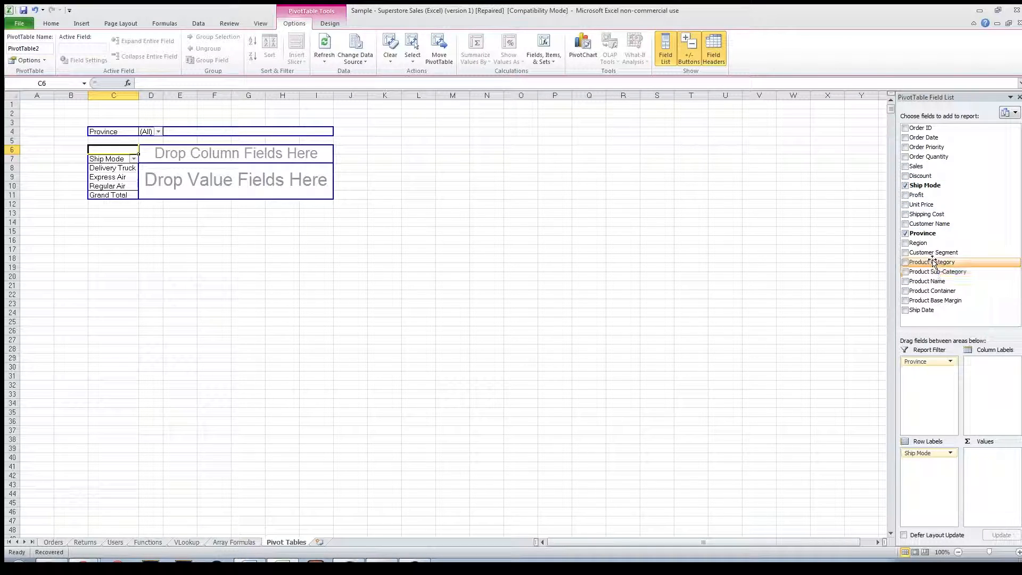
{"action": "left_click_drag", "start_coordinate": [926, 195], "coordinate": [997, 454]}
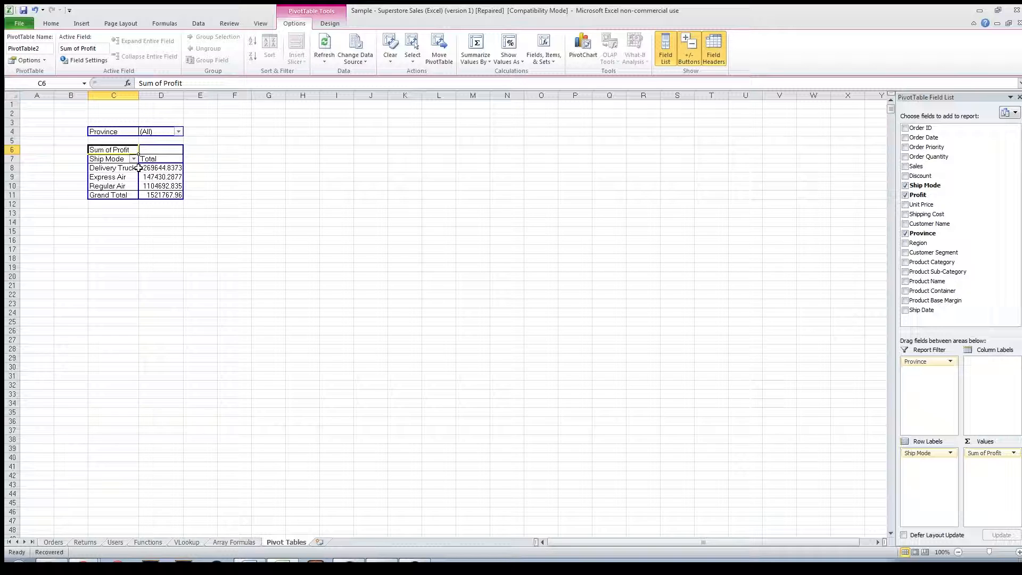
{"action": "mouse_move", "coordinate": [169, 166]}
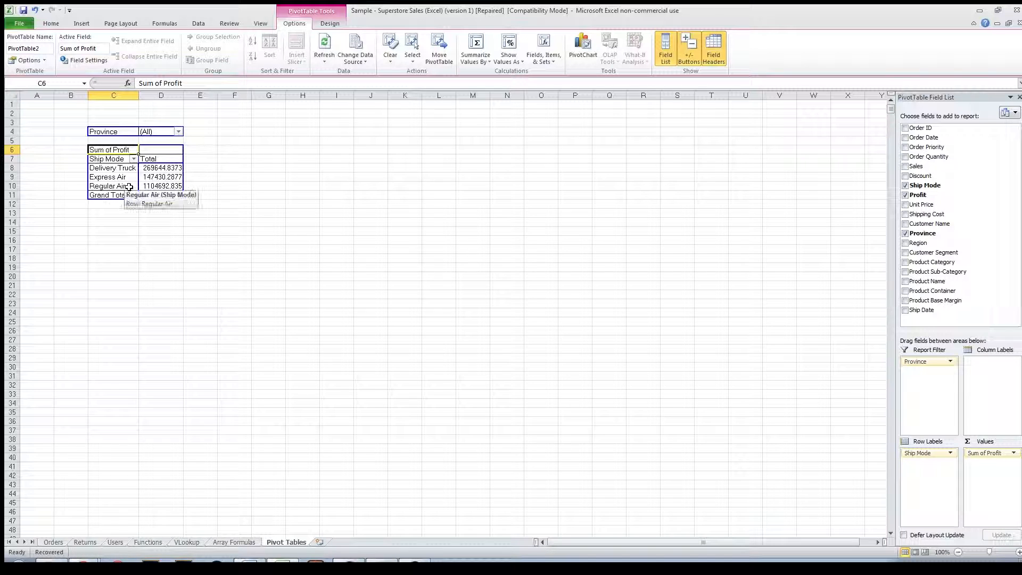
{"action": "mouse_move", "coordinate": [146, 188]}
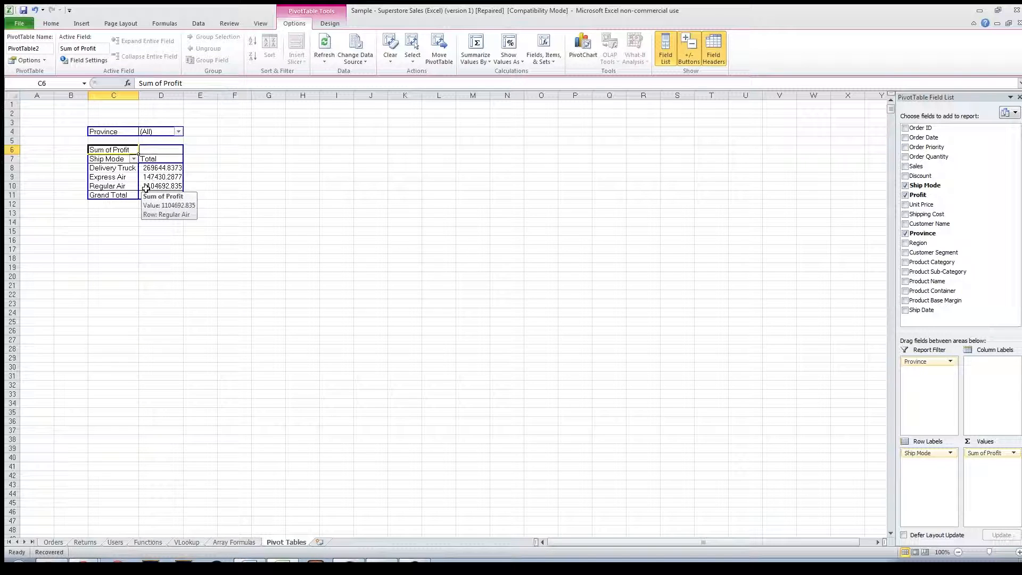
Step: Filter the Ship Mode rows to exclude Regular Air
{"action": "left_click", "coordinate": [134, 159]}
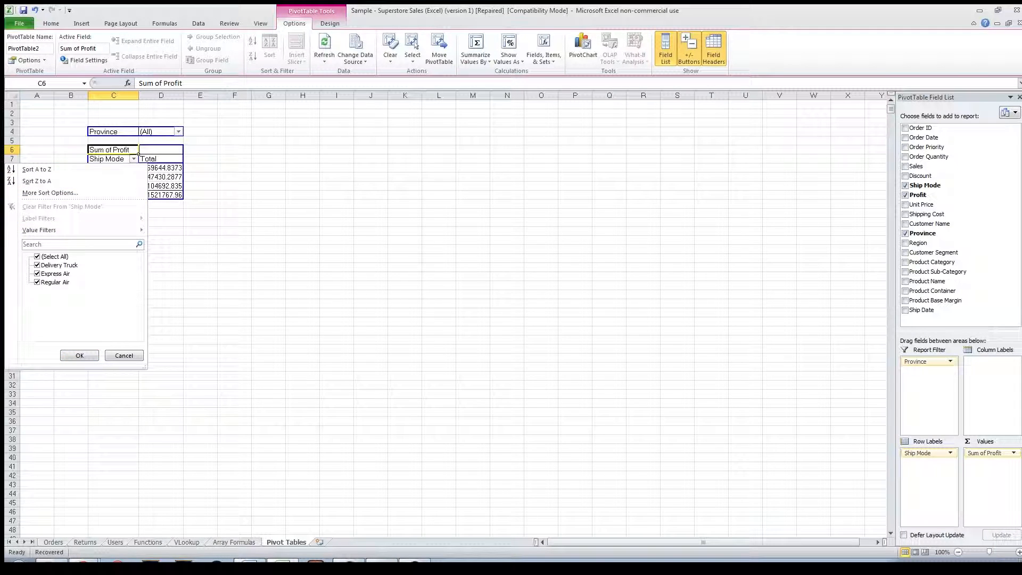
{"action": "left_click", "coordinate": [53, 282]}
{"action": "left_click", "coordinate": [80, 356]}
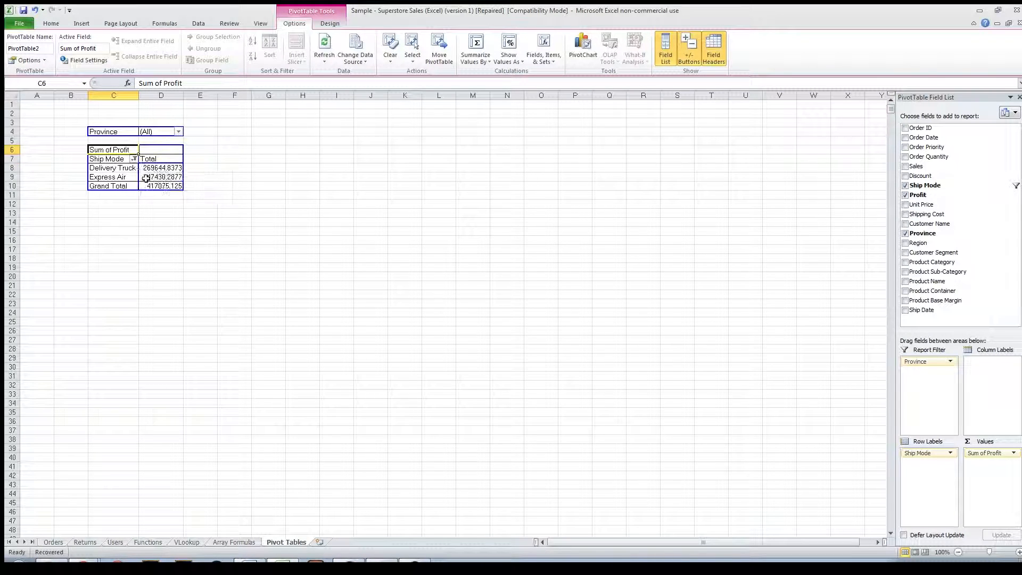
Step: Include Regular Air in the Ship Mode rows again
{"action": "left_click", "coordinate": [131, 160]}
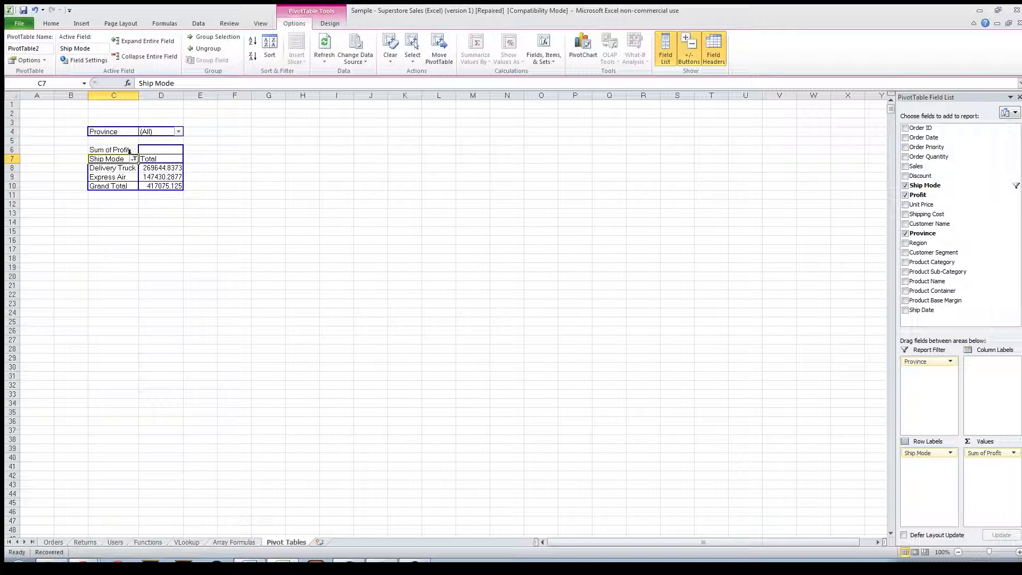
{"action": "left_click", "coordinate": [134, 159]}
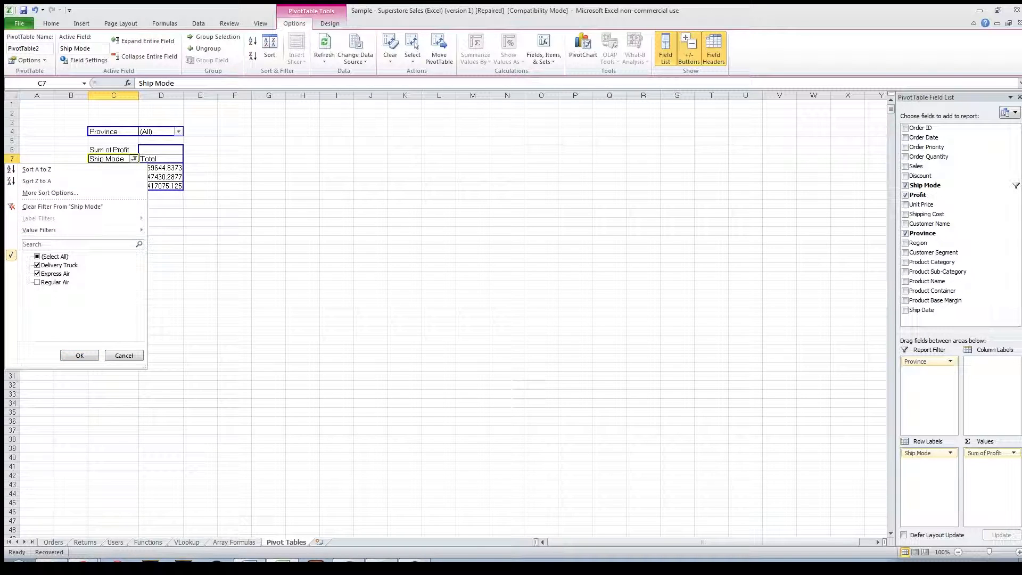
{"action": "left_click", "coordinate": [36, 282]}
{"action": "left_click", "coordinate": [79, 355]}
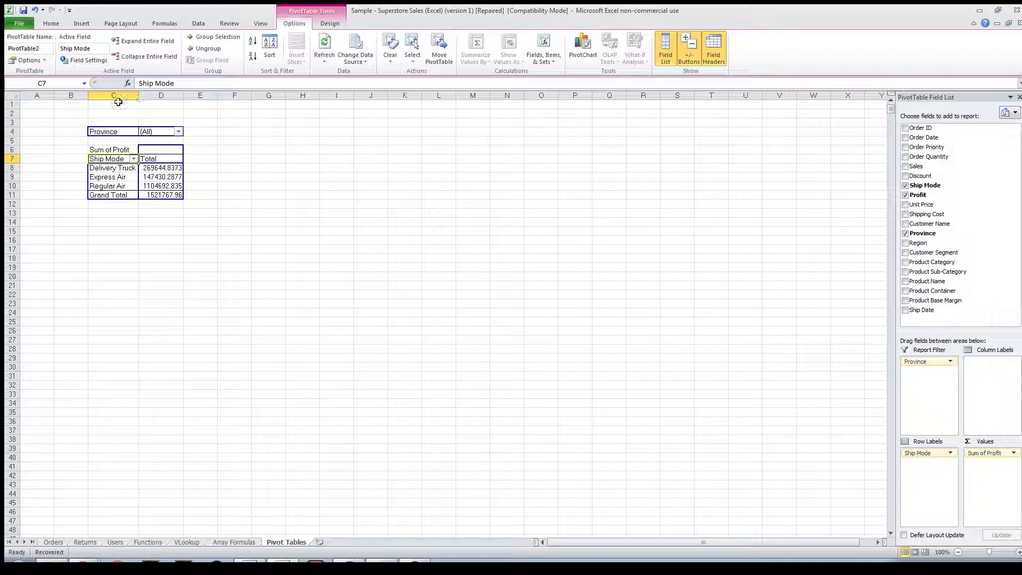
Step: Filter the PivotTable's Province report filter to Ontario only
{"action": "left_click", "coordinate": [176, 131]}
{"action": "left_click", "coordinate": [179, 132]}
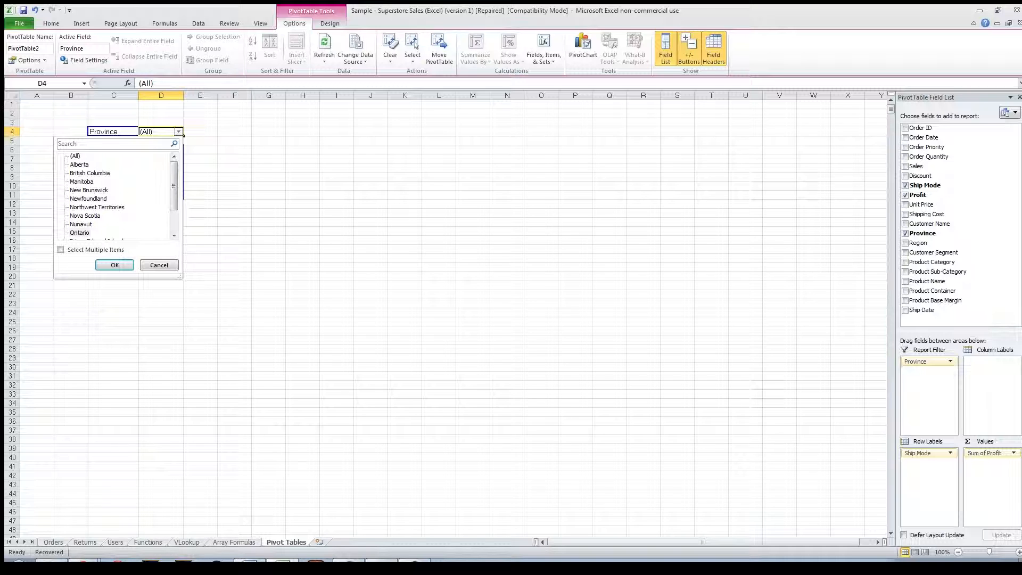
{"action": "left_click", "coordinate": [80, 232]}
{"action": "left_click", "coordinate": [108, 263]}
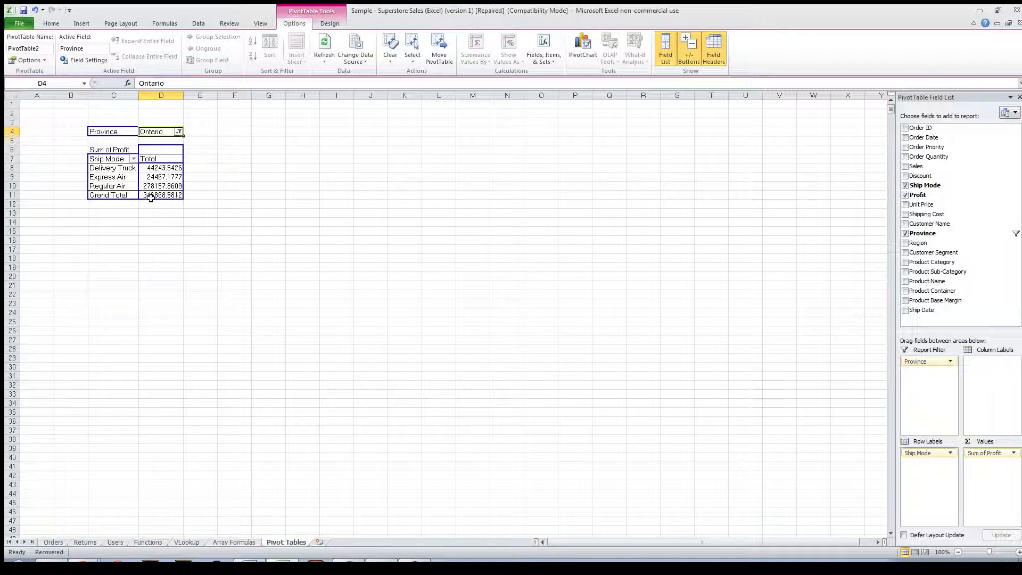
Step: Allow multiple items in the Province filter and add New Brunswick and British Columbia to Ontario
{"action": "left_click", "coordinate": [179, 131]}
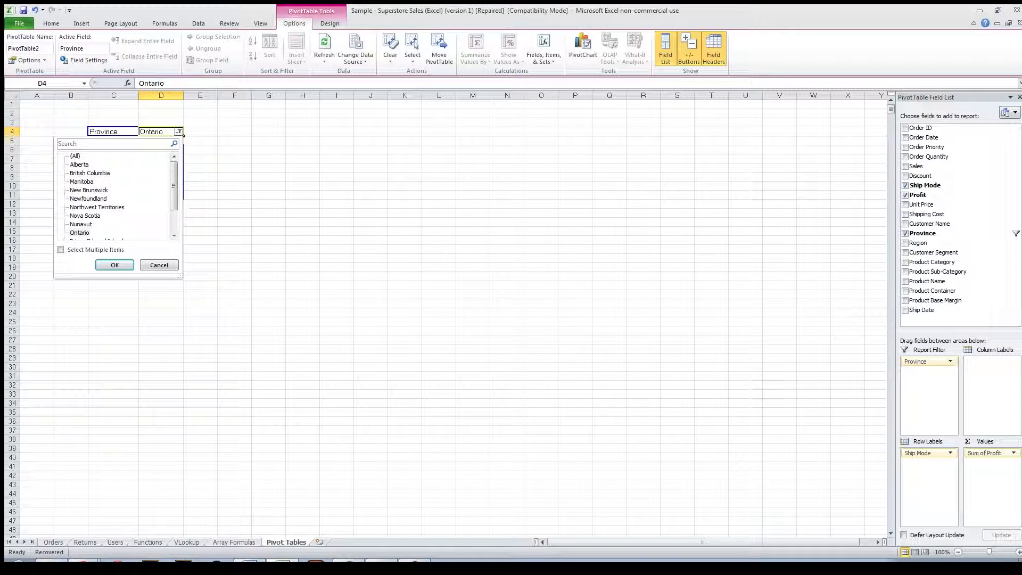
{"action": "left_click", "coordinate": [61, 249]}
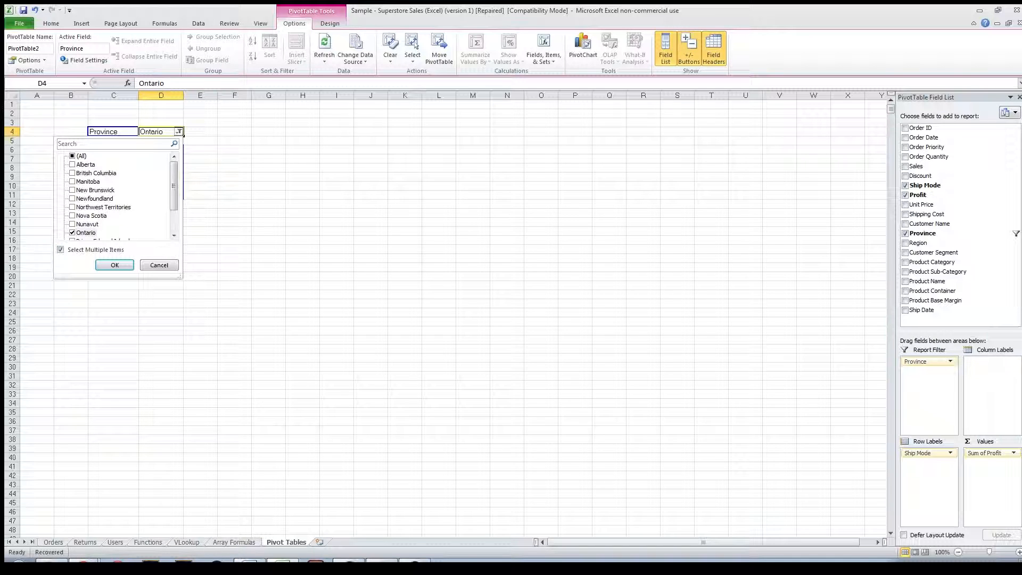
{"action": "left_click", "coordinate": [72, 190]}
{"action": "left_click", "coordinate": [73, 173]}
{"action": "left_click", "coordinate": [115, 265]}
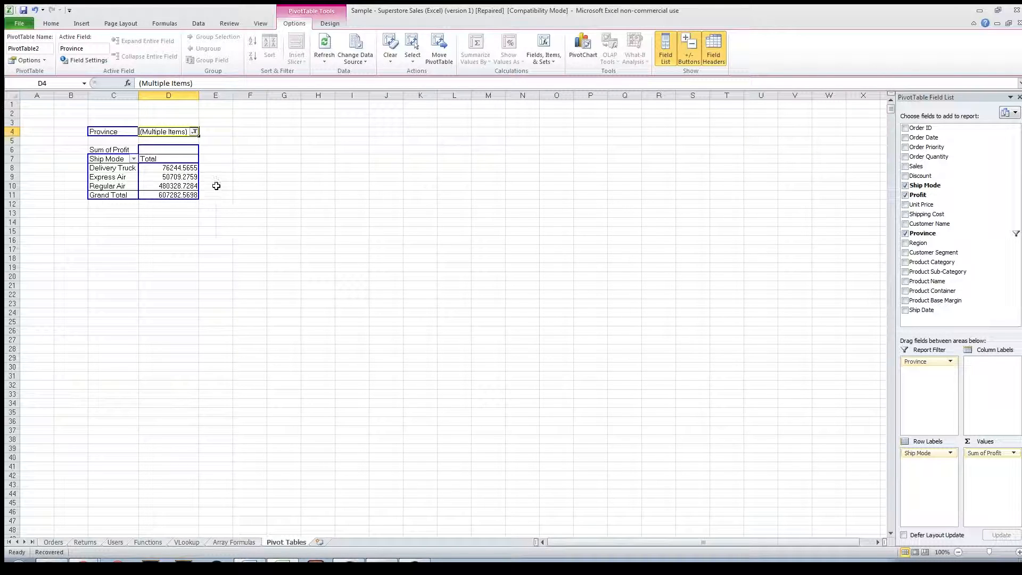
Step: Reset the Province report filter to include all provinces
{"action": "left_click", "coordinate": [194, 131]}
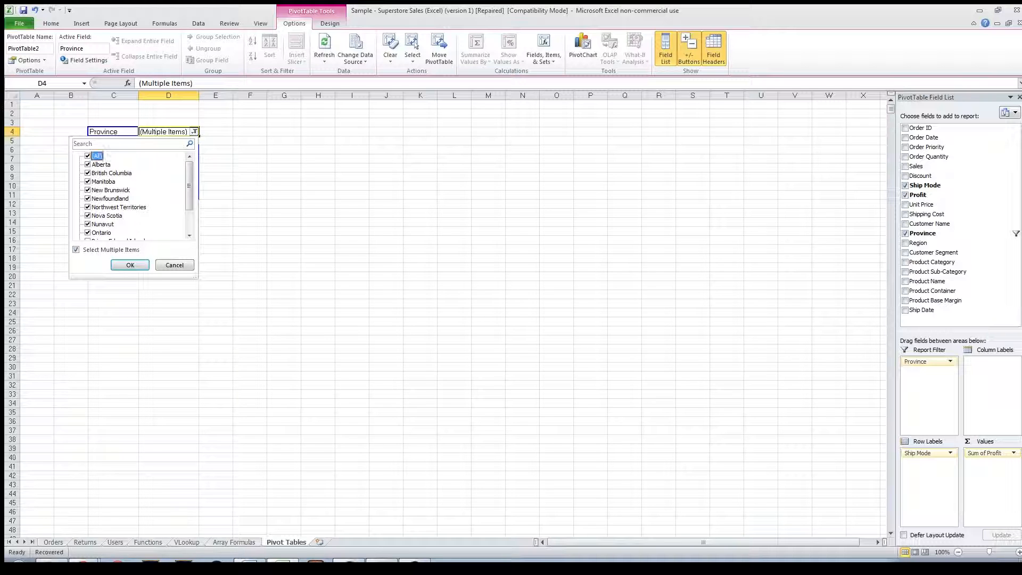
{"action": "left_click", "coordinate": [130, 265]}
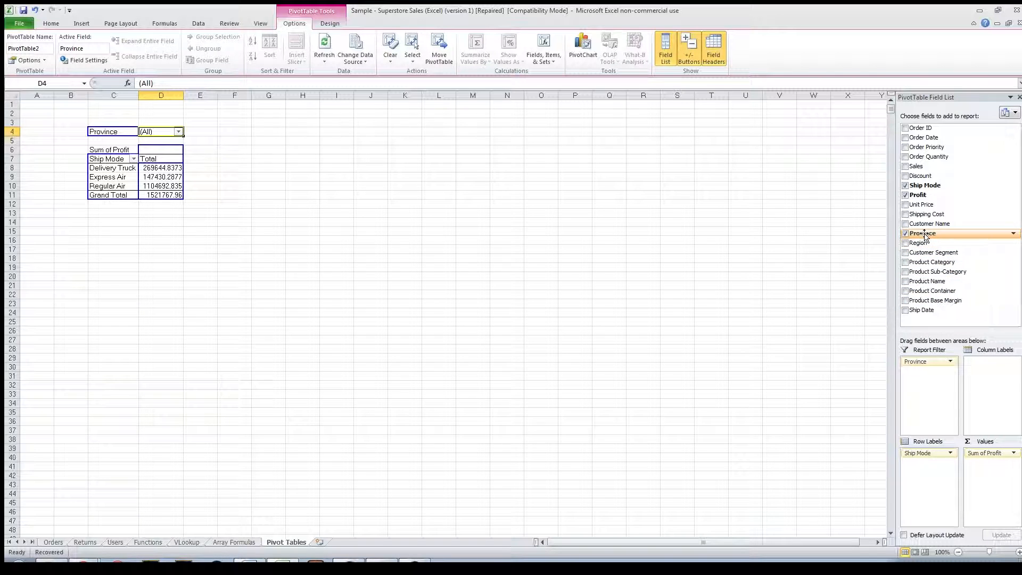
Step: Add Product Category as the PivotTable's column labels and select the overall grand total cell
{"action": "left_click_drag", "start_coordinate": [912, 263], "coordinate": [980, 375]}
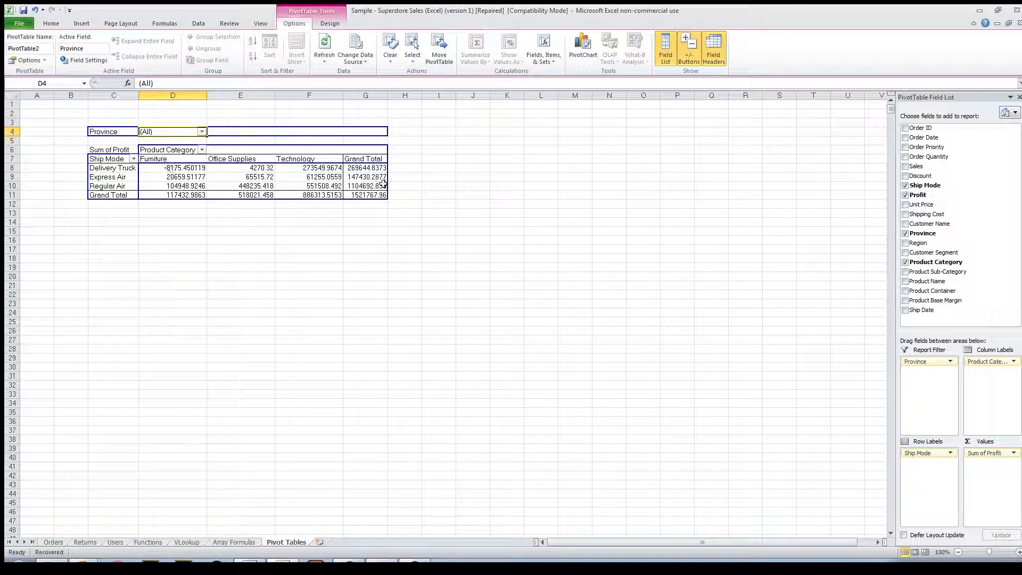
{"action": "left_click", "coordinate": [360, 196]}
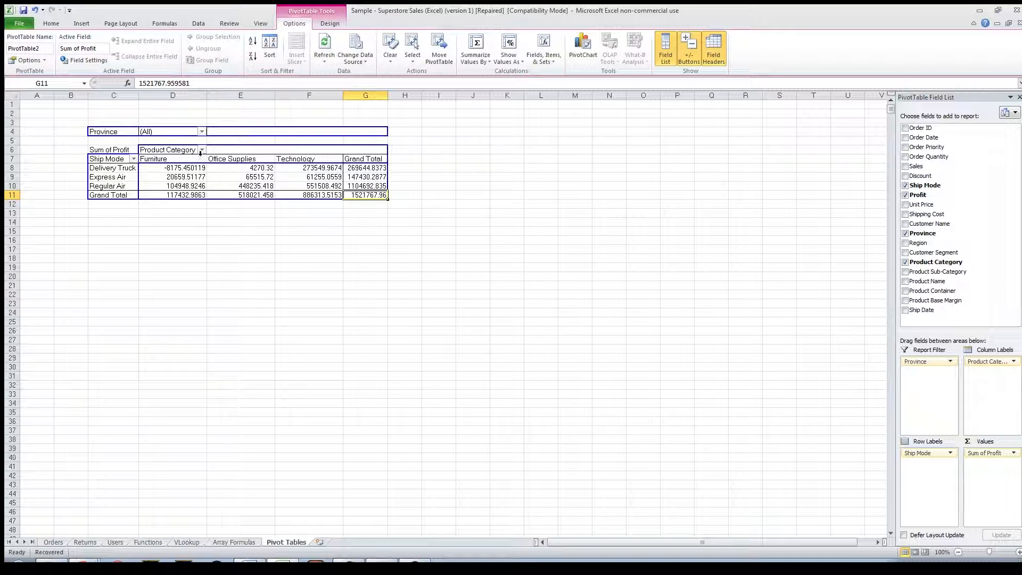
{"action": "left_click", "coordinate": [202, 149]}
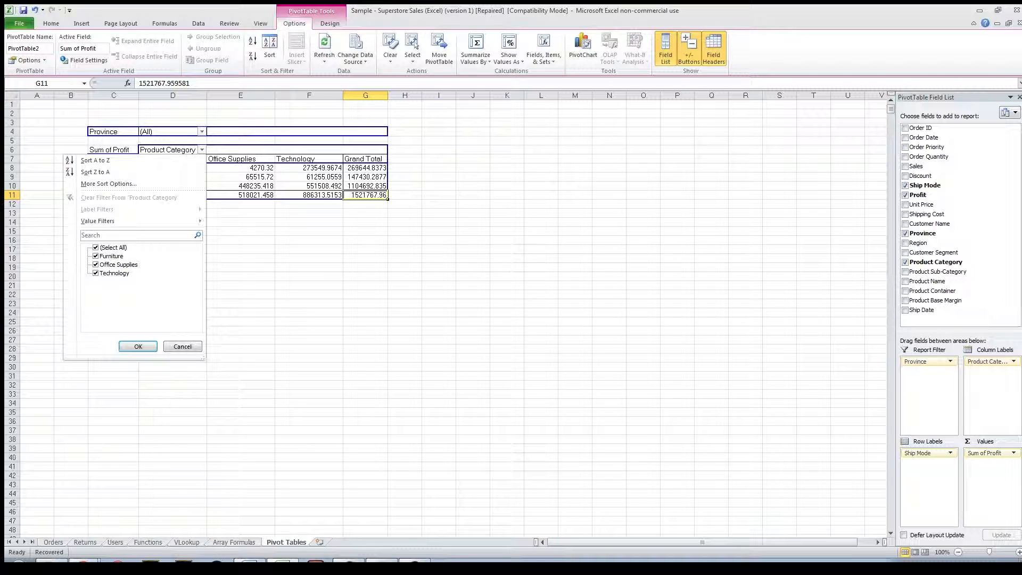
{"action": "left_click", "coordinate": [138, 347]}
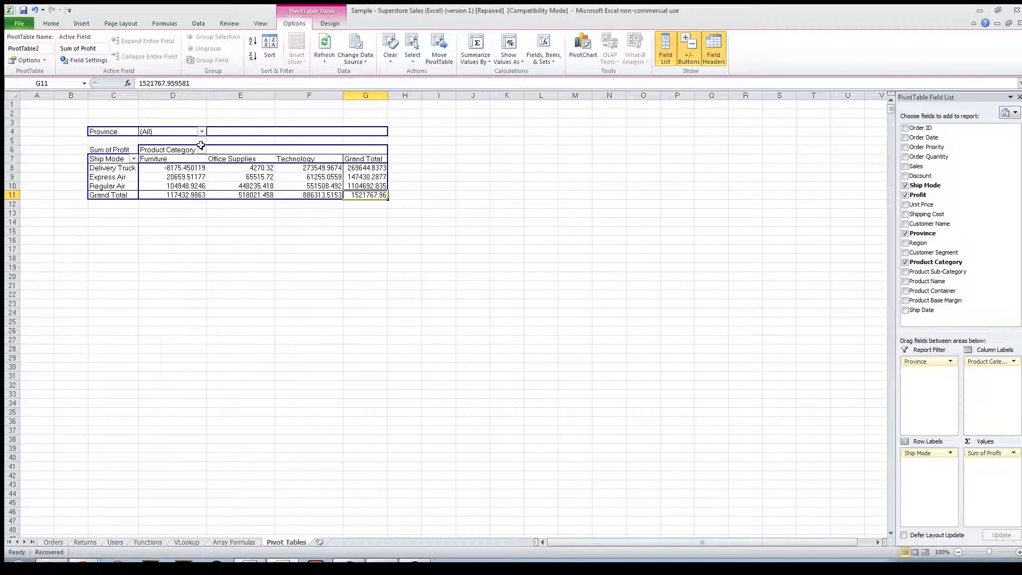
{"action": "left_click", "coordinate": [134, 159]}
{"action": "left_click", "coordinate": [218, 184]}
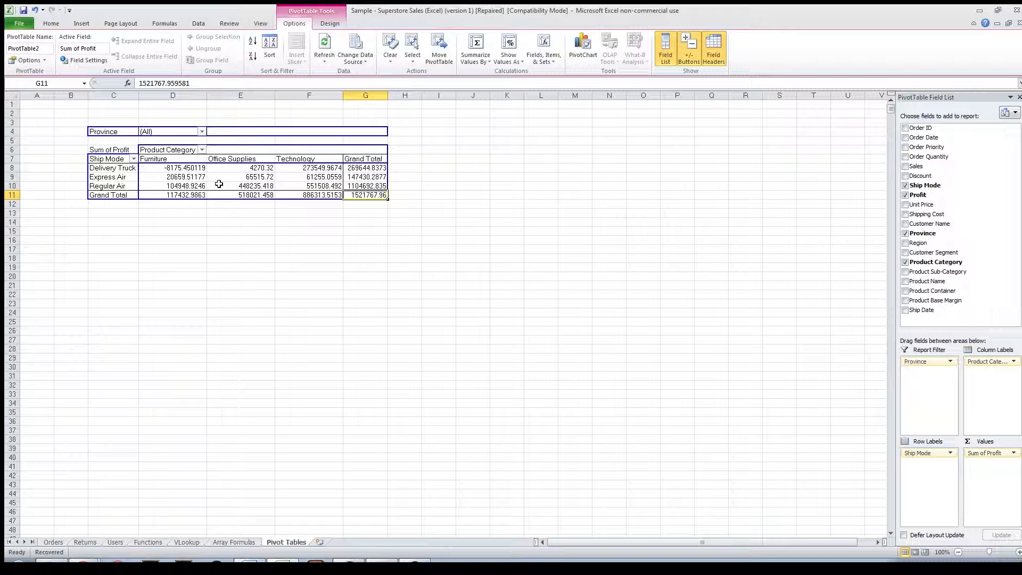
Step: Turn off multiple-item selection in the Province report filter and show only Ontario
{"action": "left_click", "coordinate": [200, 133]}
{"action": "left_click", "coordinate": [202, 132]}
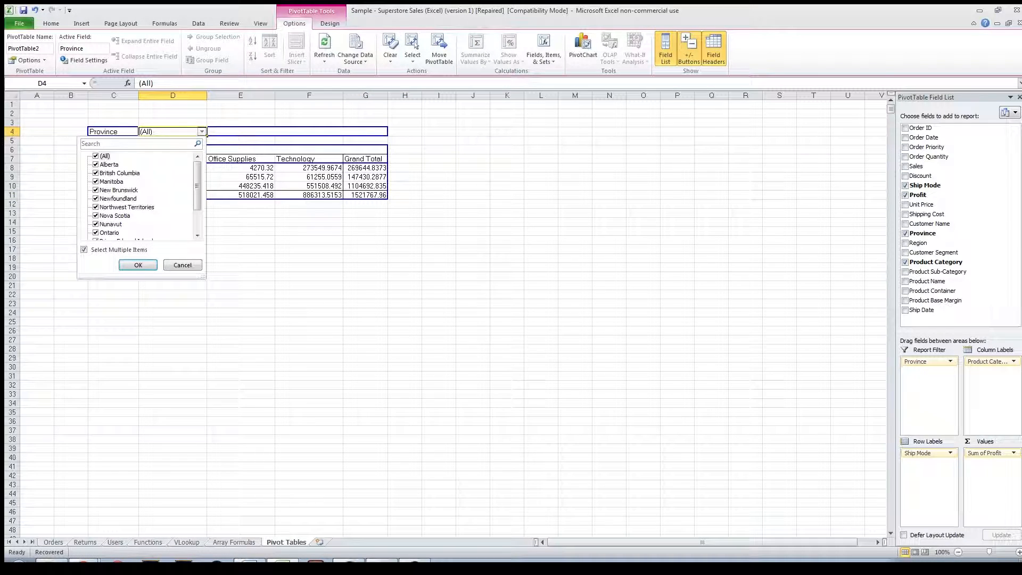
{"action": "left_click", "coordinate": [96, 156]}
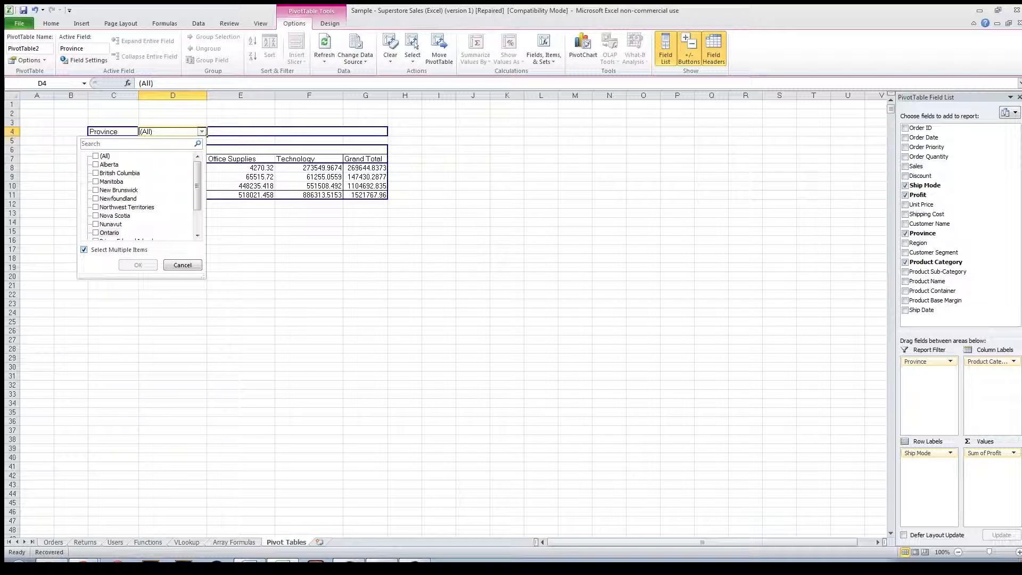
{"action": "left_click", "coordinate": [84, 249]}
{"action": "left_click", "coordinate": [103, 233]}
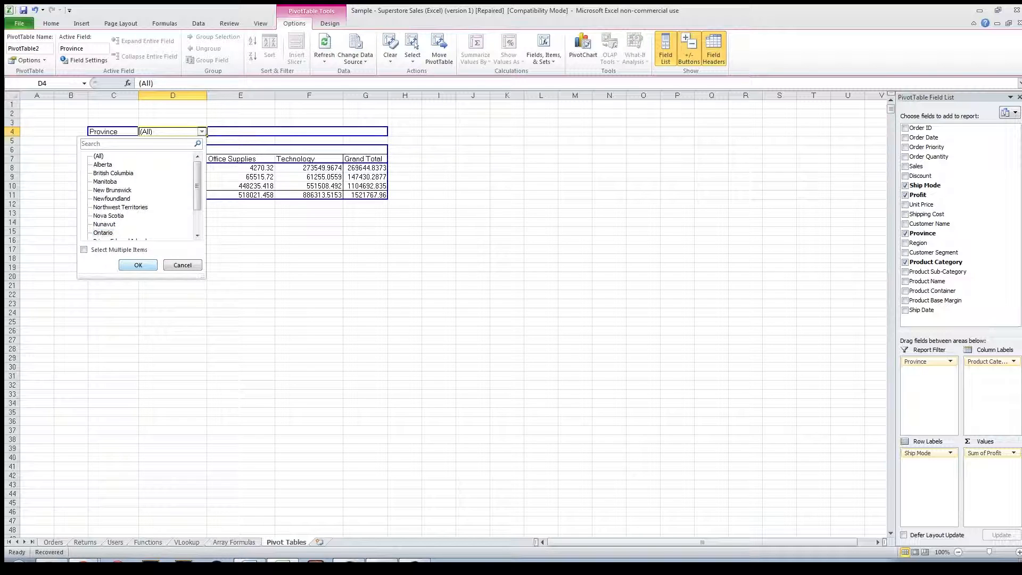
{"action": "left_click", "coordinate": [138, 264]}
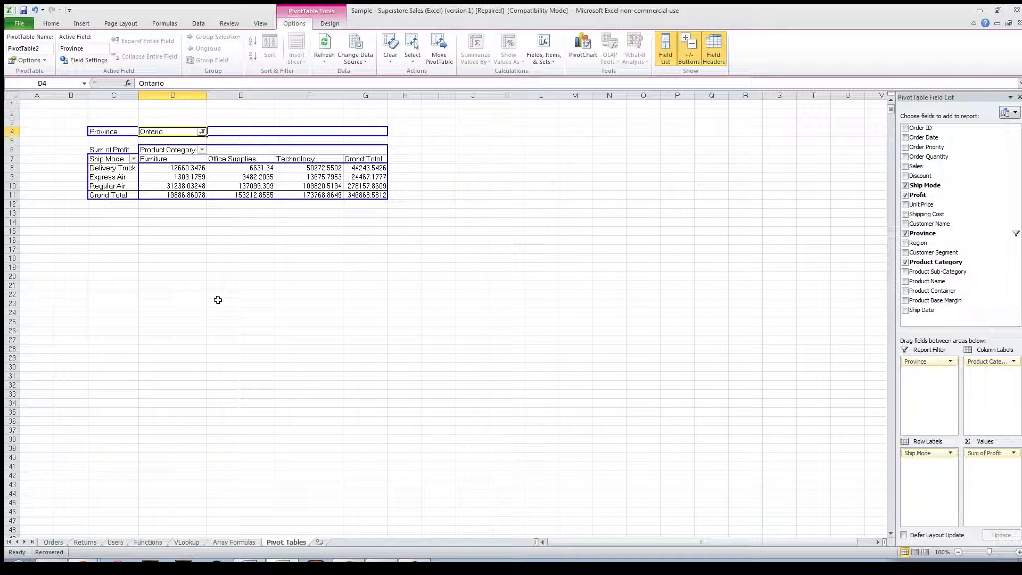